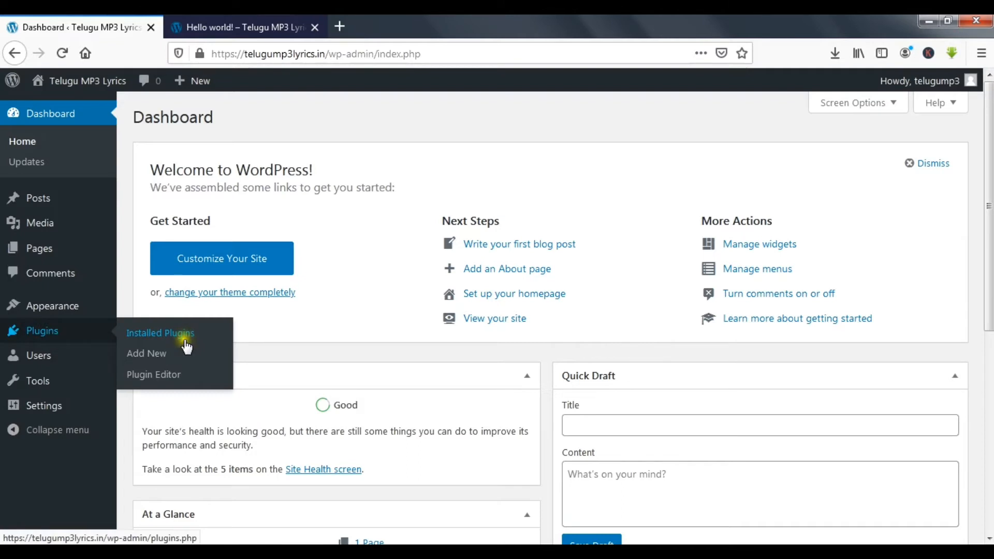
# Go to the page for adding new plugins and search it for "contactform7".
pyautogui.click(70, 334)
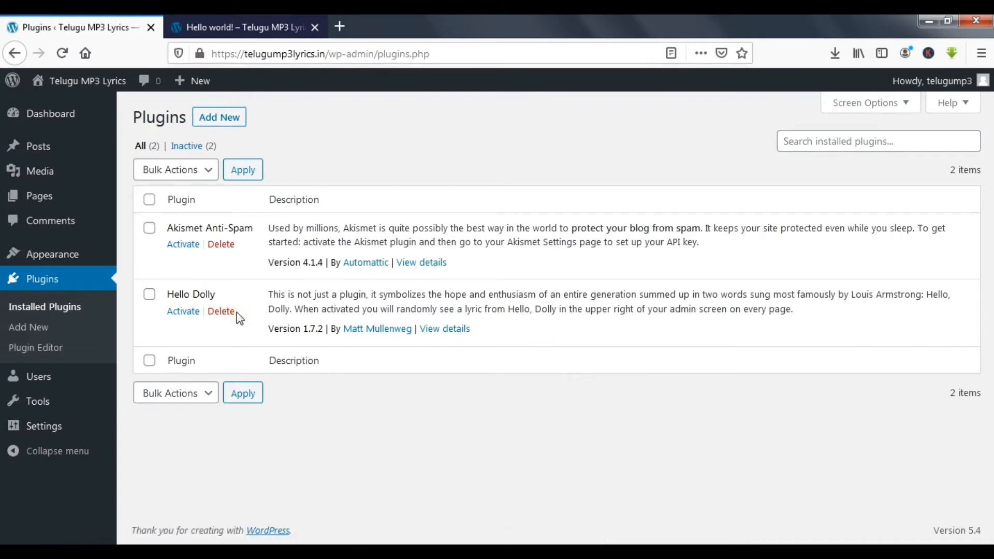
pyautogui.click(220, 122)
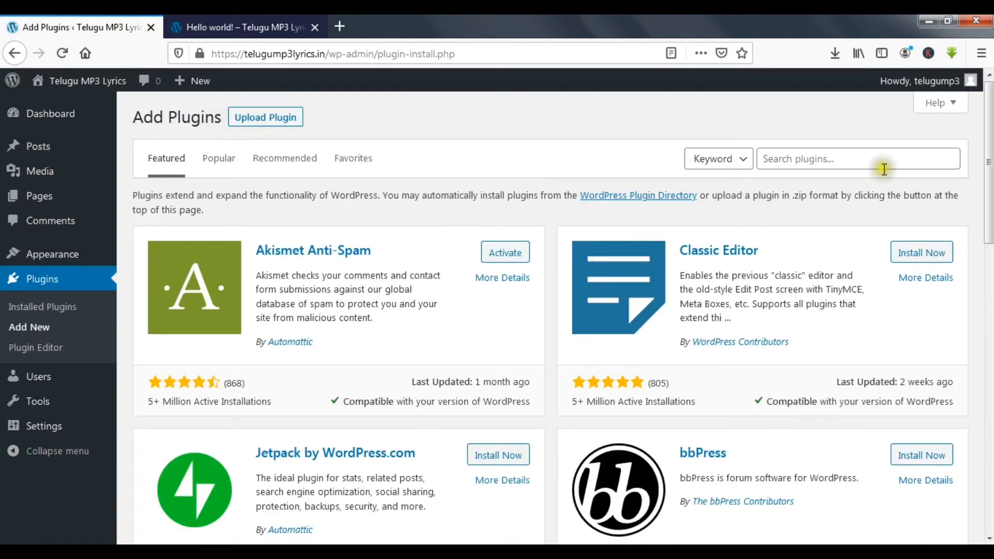
pyautogui.moveTo(990, 166)
pyautogui.mouseDown()
pyautogui.moveTo(990, 258)
pyautogui.moveTo(983, 286)
pyautogui.moveTo(966, 296)
pyautogui.moveTo(975, 399)
pyautogui.moveTo(977, 164)
pyautogui.mouseUp()
pyautogui.click(760, 159)
pyautogui.write('contac')
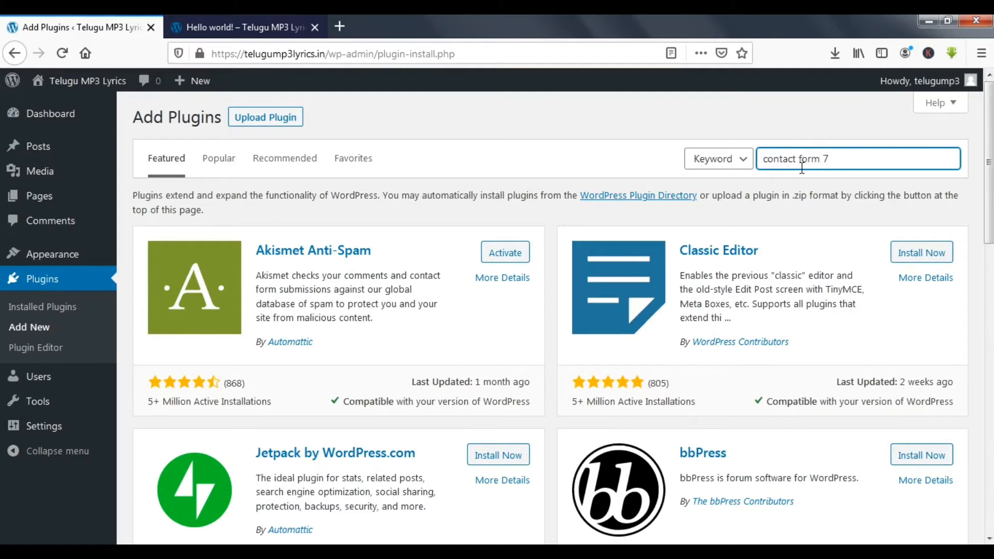
pyautogui.write('tform7')
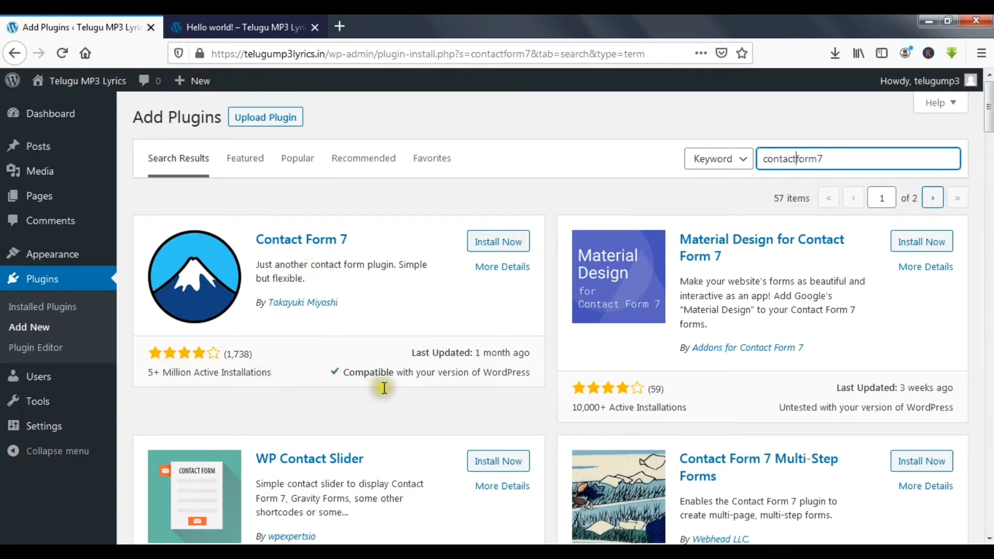
# Examine the plugin search results, comparing the active installation counts and the related Contact Form 7 add-ons.
pyautogui.moveTo(283, 375); pyautogui.dragTo(150, 374)
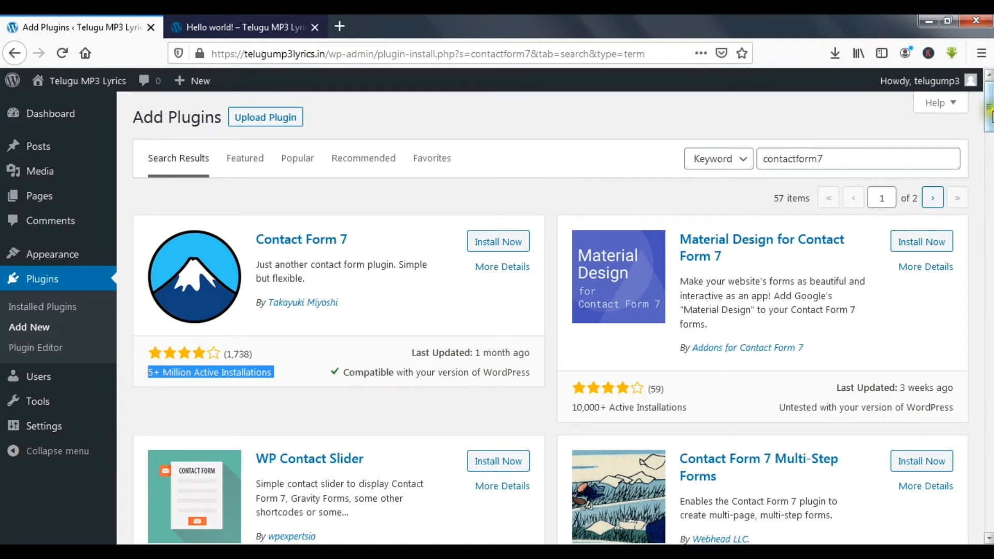
pyautogui.scroll(-1, 990, 109)
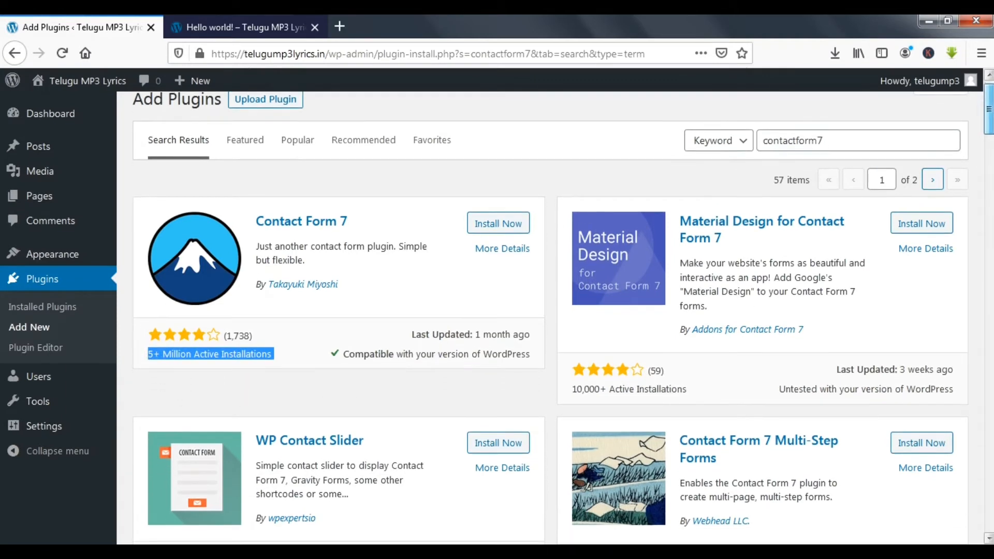
pyautogui.scroll(-5, 563, 313)
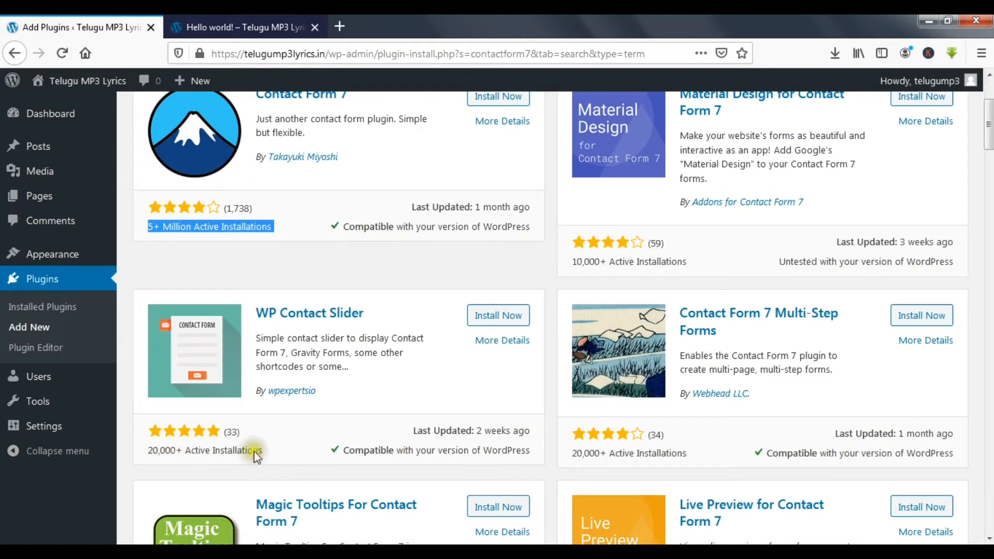
pyautogui.scroll(-2, 952, 176)
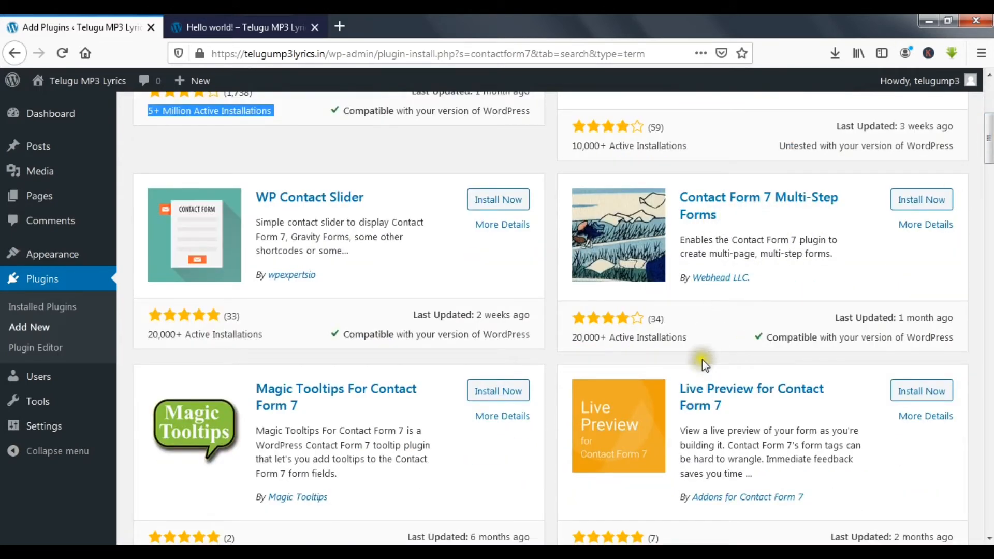
pyautogui.moveTo(990, 142); pyautogui.dragTo(990, 510)
pyautogui.scroll(20, 843, 492)
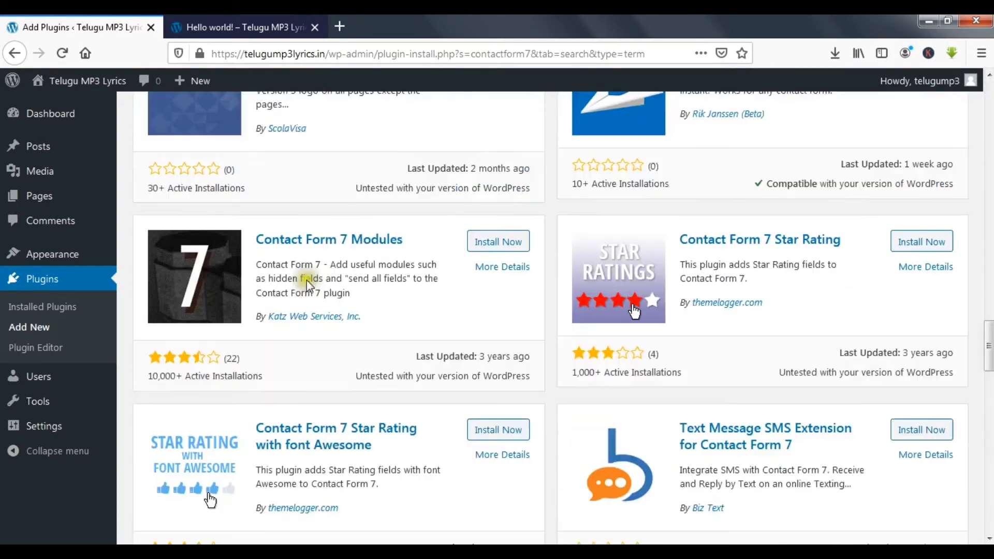
pyautogui.scroll(10, 629, 204)
pyautogui.moveTo(959, 233); pyautogui.dragTo(990, 174)
pyautogui.moveTo(989, 275); pyautogui.dragTo(989, 105)
# Install the Contact Form 7 plugin and activate it.
pyautogui.click(580, 190)
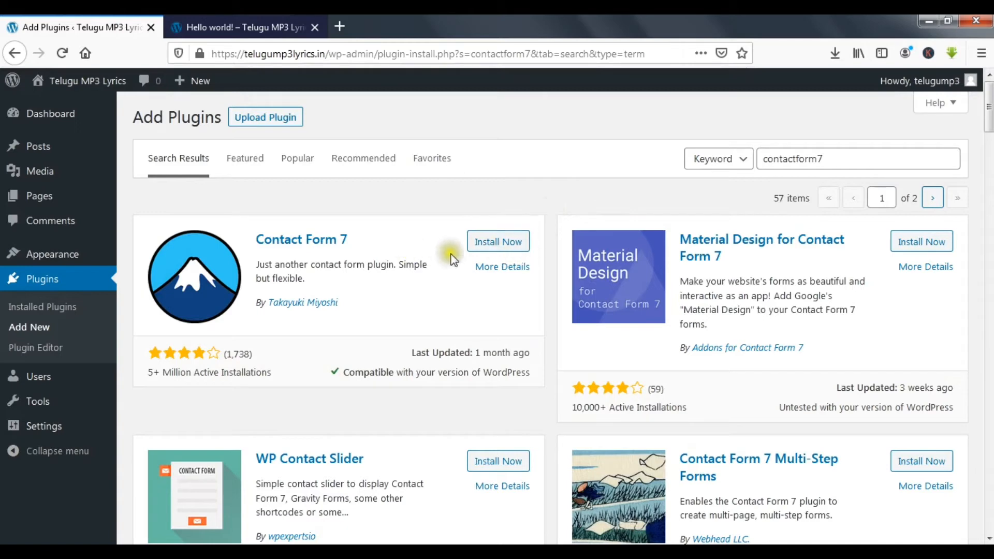
pyautogui.click(500, 244)
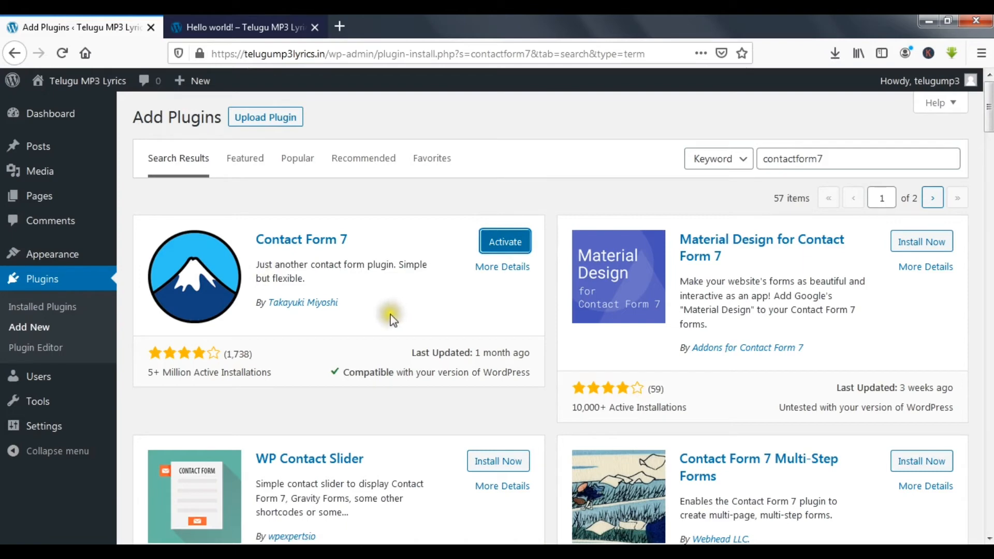
pyautogui.click(516, 248)
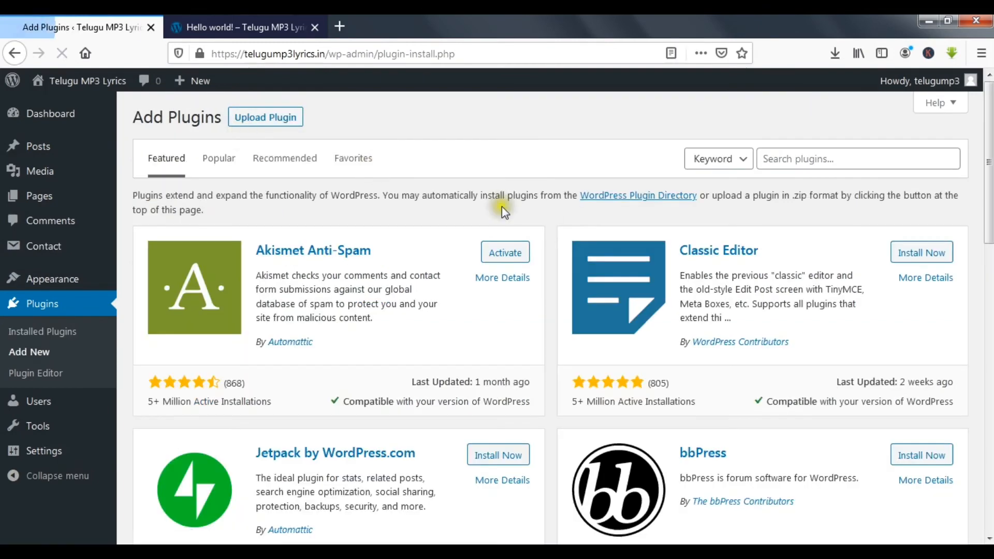
# Go to the wordpress.org plugin directory in a new browser tab and search for "disable gutenberg".
pyautogui.click(339, 26)
pyautogui.write('word')
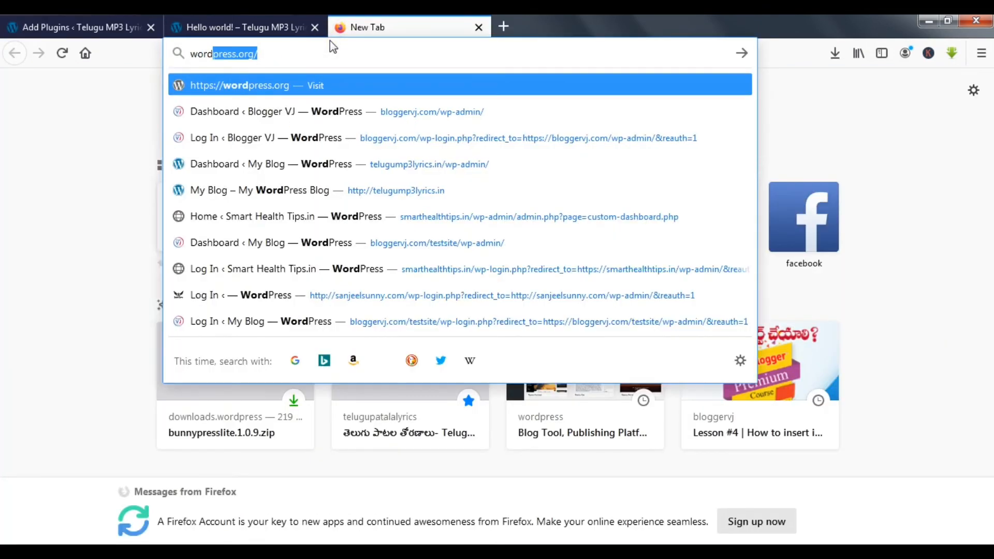
pyautogui.press('Return')
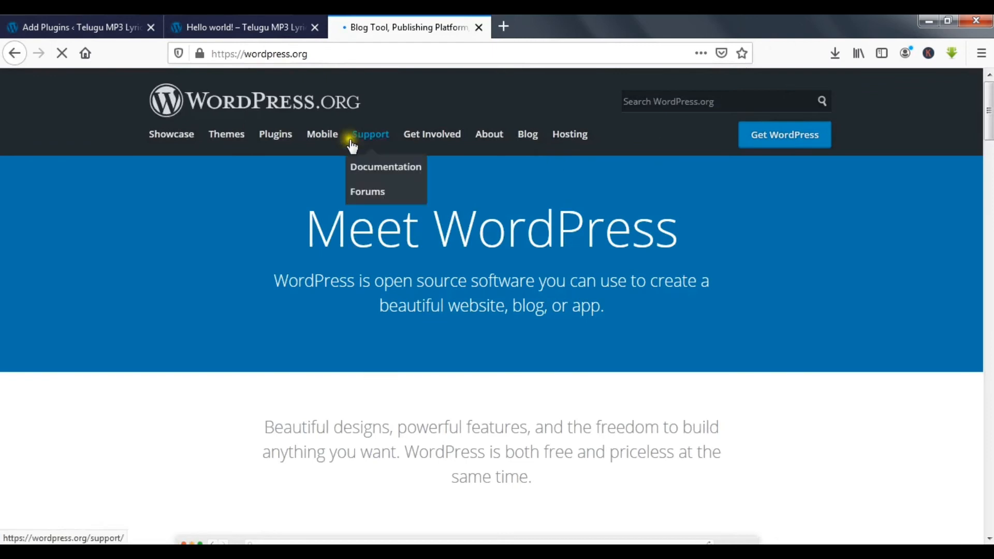
pyautogui.click(283, 143)
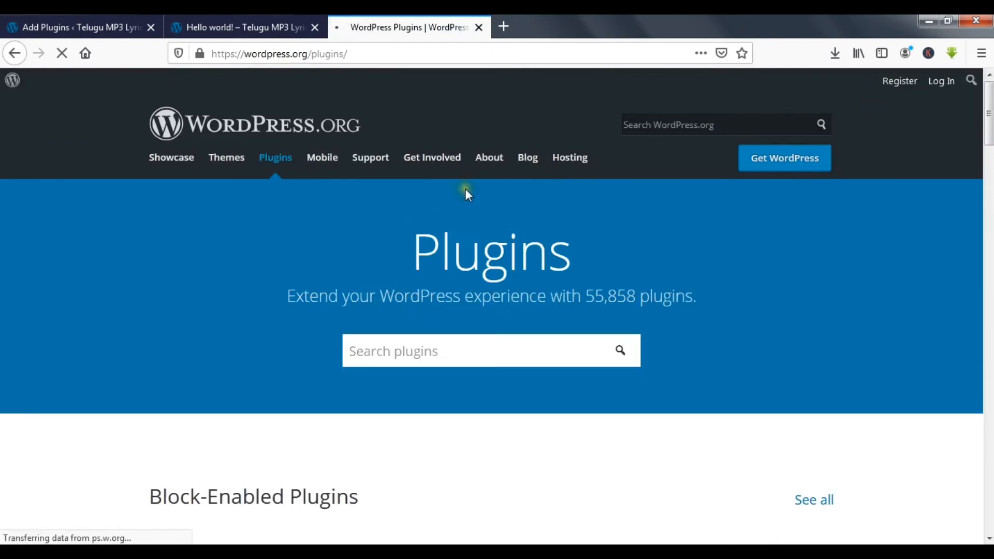
pyautogui.click(526, 352)
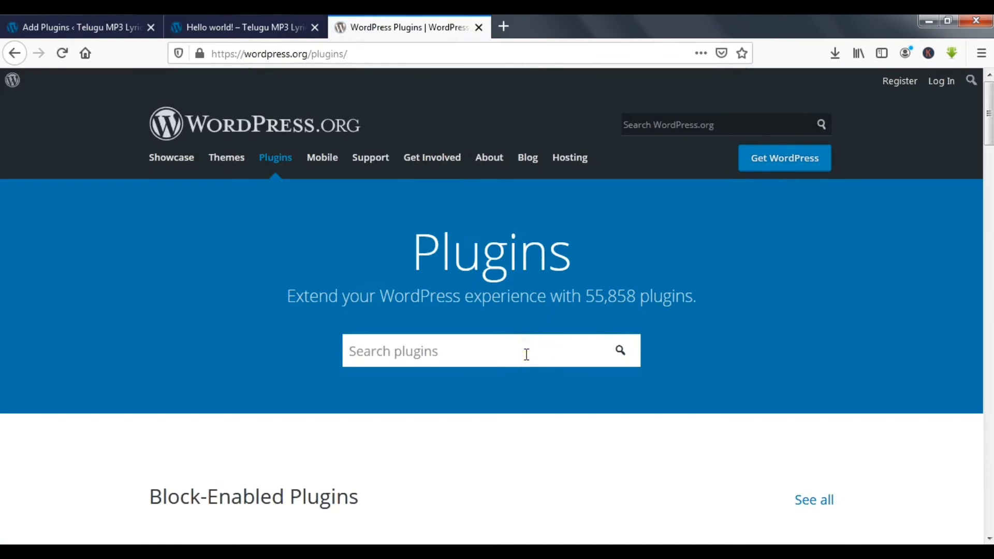
pyautogui.write('disable gutenberg')
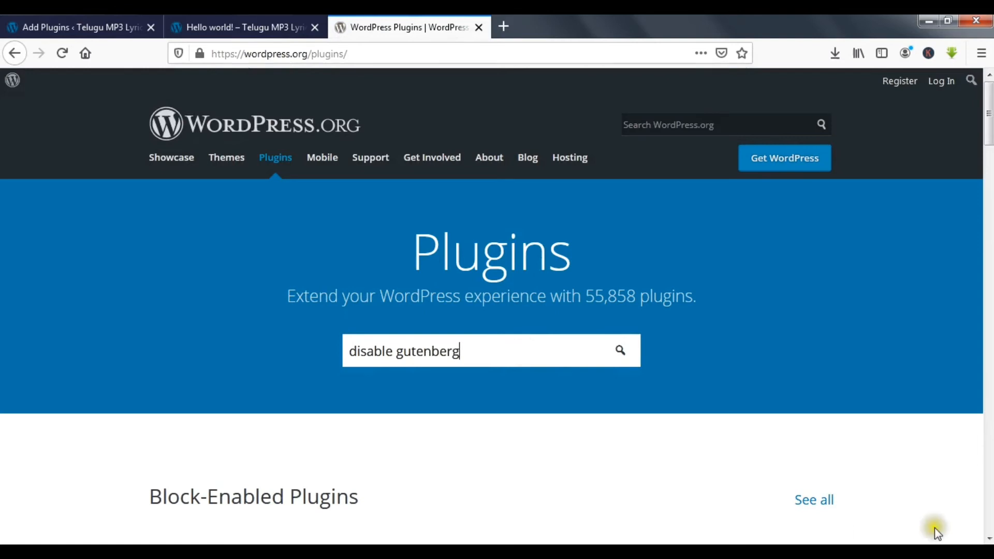
pyautogui.click(621, 349)
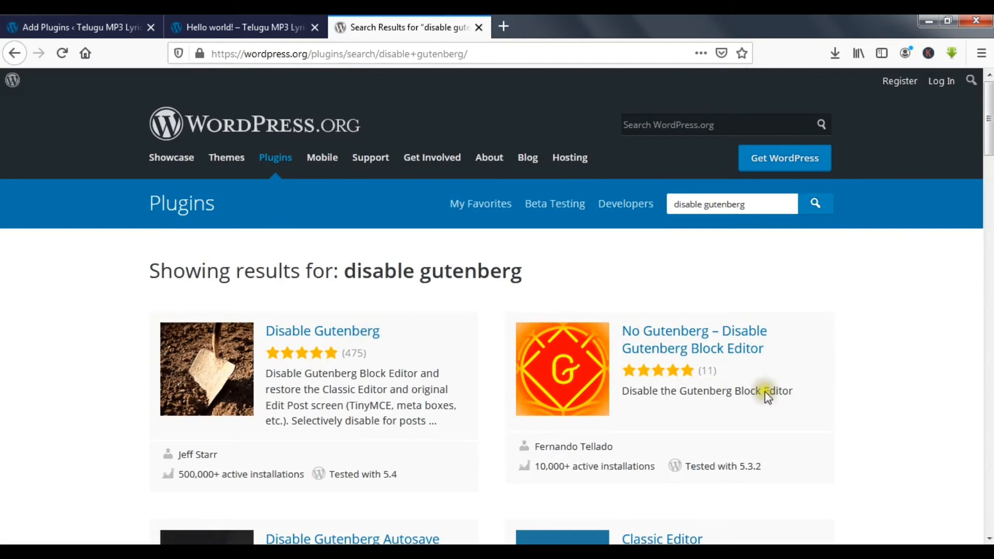
# Open the Disable Gutenberg plugin's page from the results and check its active installations.
pyautogui.scroll(-1, 919, 346)
pyautogui.scroll(-3, 919, 346)
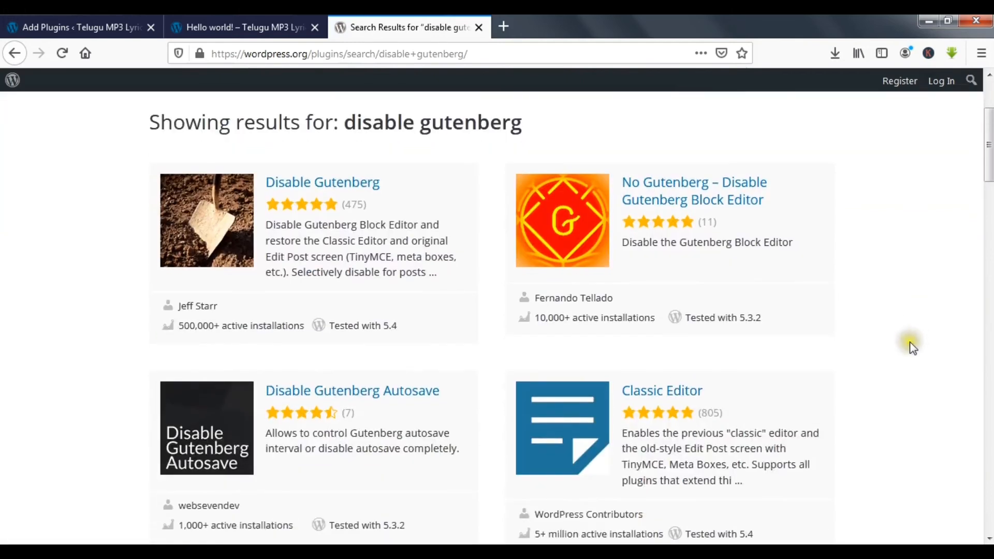
pyautogui.click(355, 194)
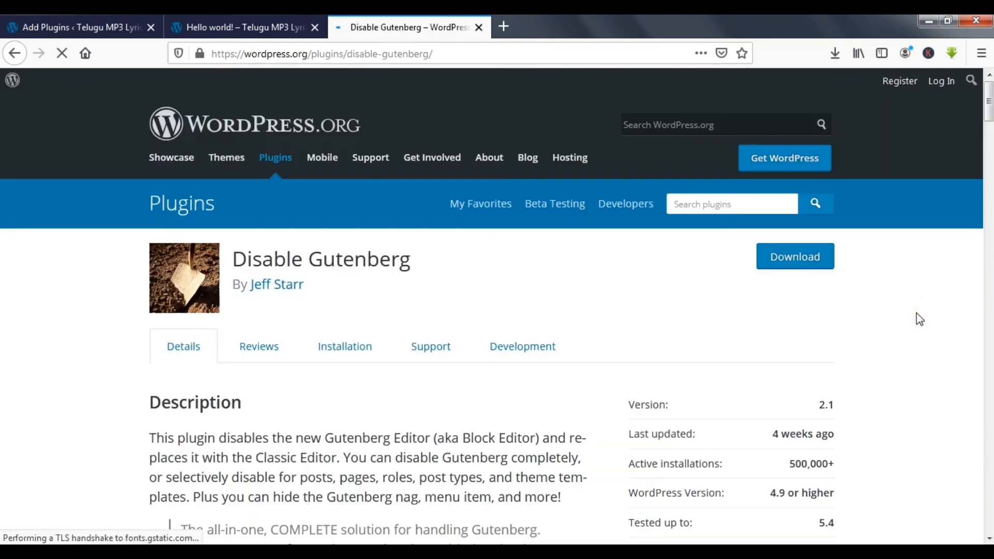
pyautogui.scroll(-2, 917, 316)
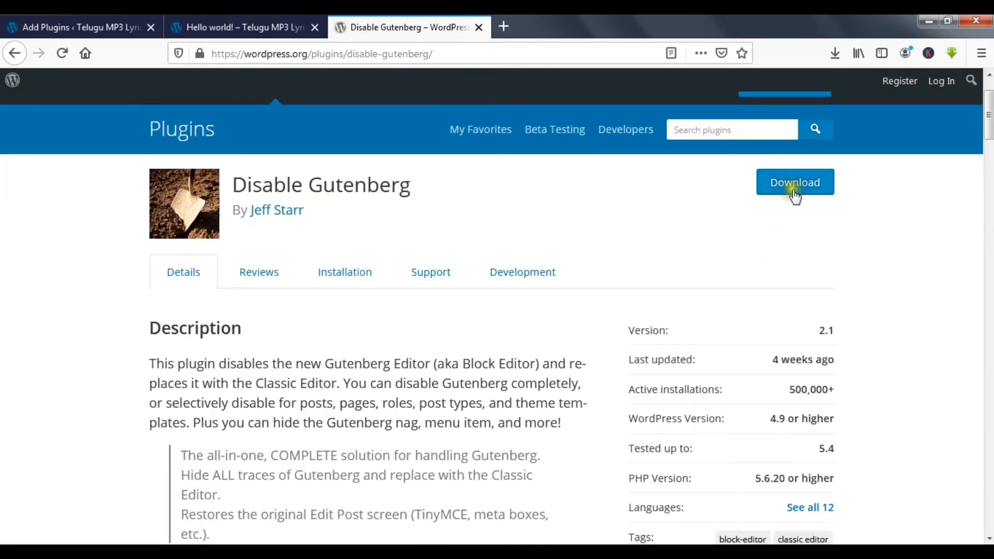
pyautogui.moveTo(791, 391); pyautogui.dragTo(832, 390)
pyautogui.click(867, 393)
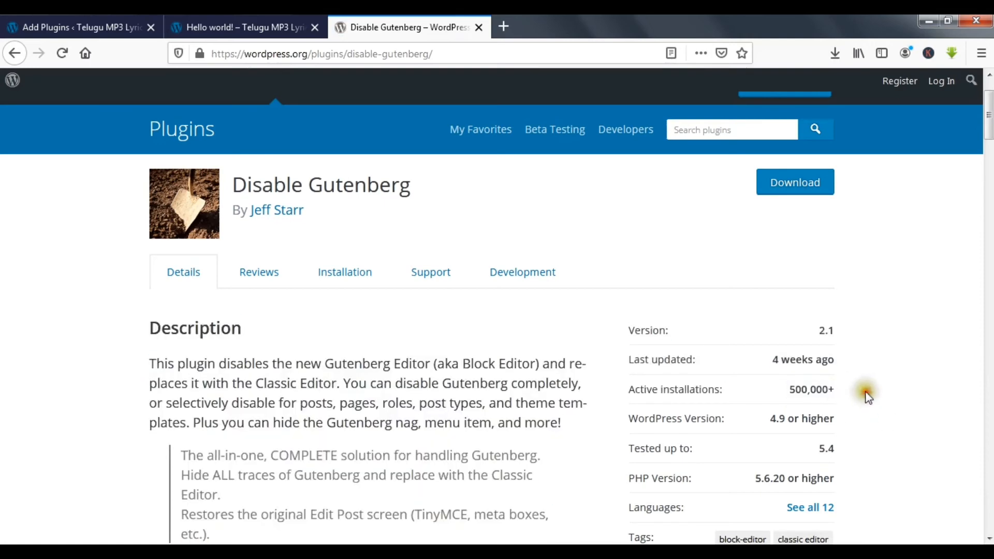
# Download the Disable Gutenberg plugin, save disable-gutenberg.2.1.zip to the Desktop, and check the download.
pyautogui.click(800, 189)
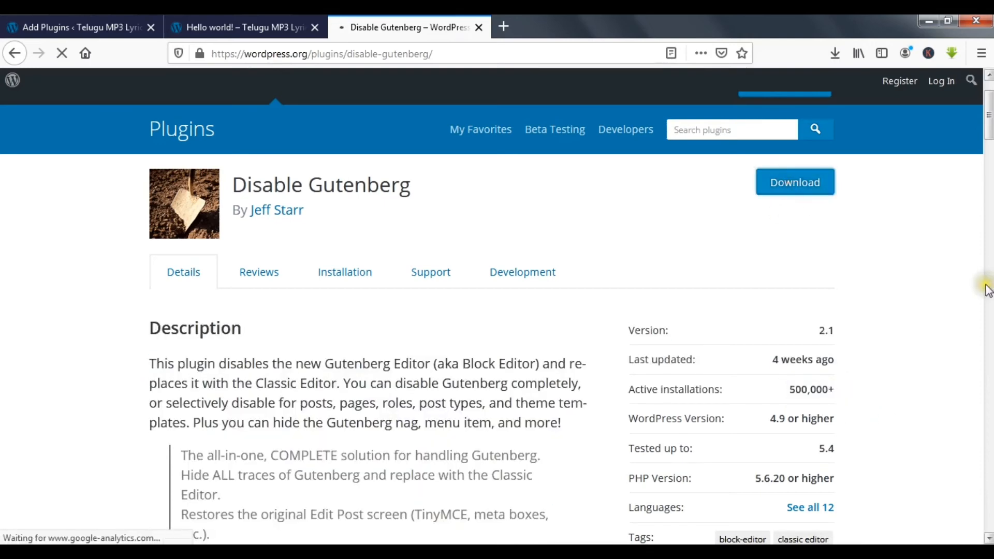
pyautogui.scroll(-3, 988, 291)
pyautogui.scroll(6, 988, 294)
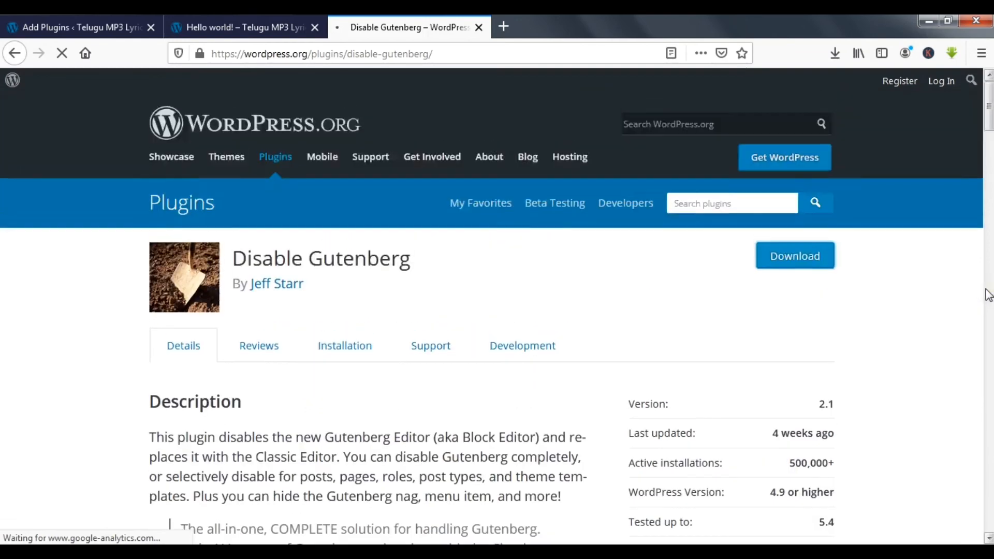
pyautogui.click(984, 289)
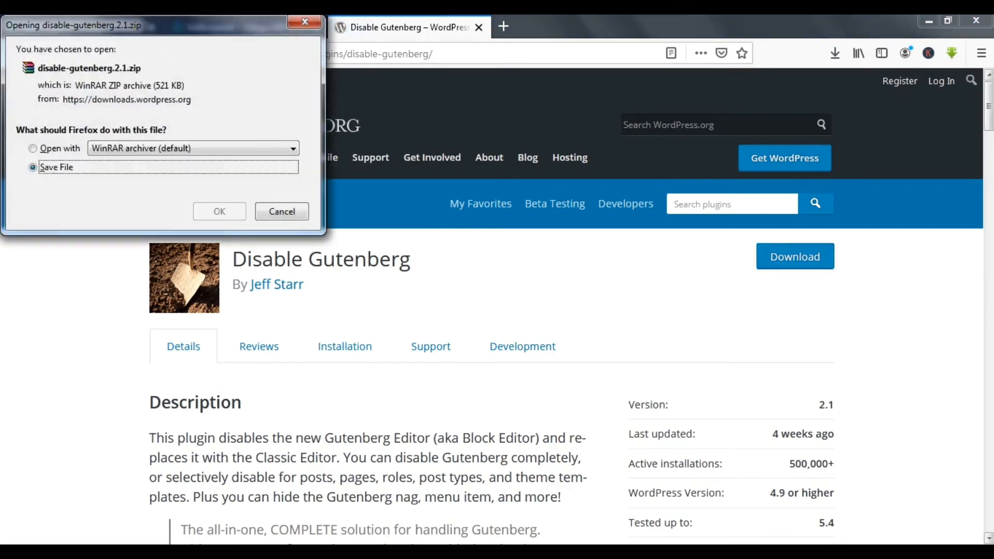
pyautogui.click(219, 211)
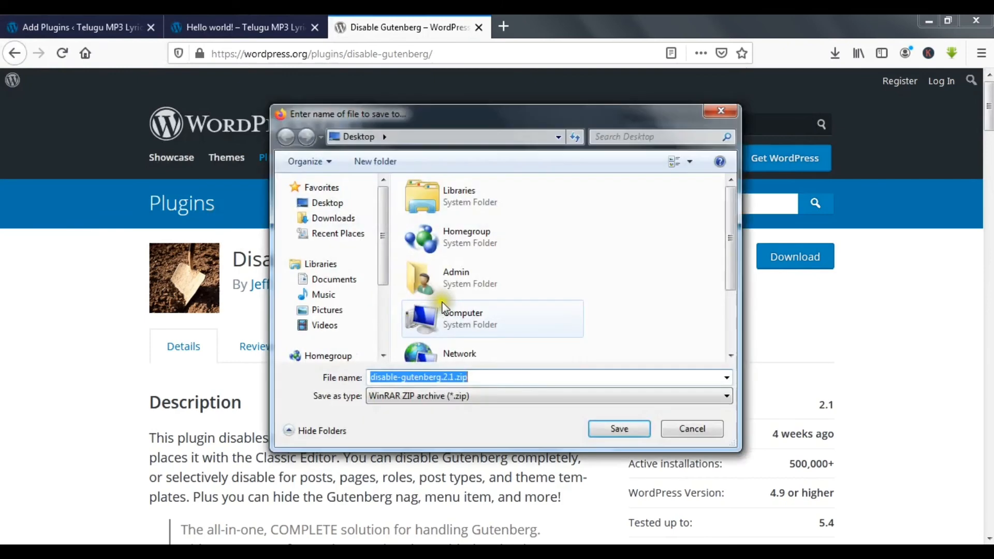
pyautogui.click(625, 433)
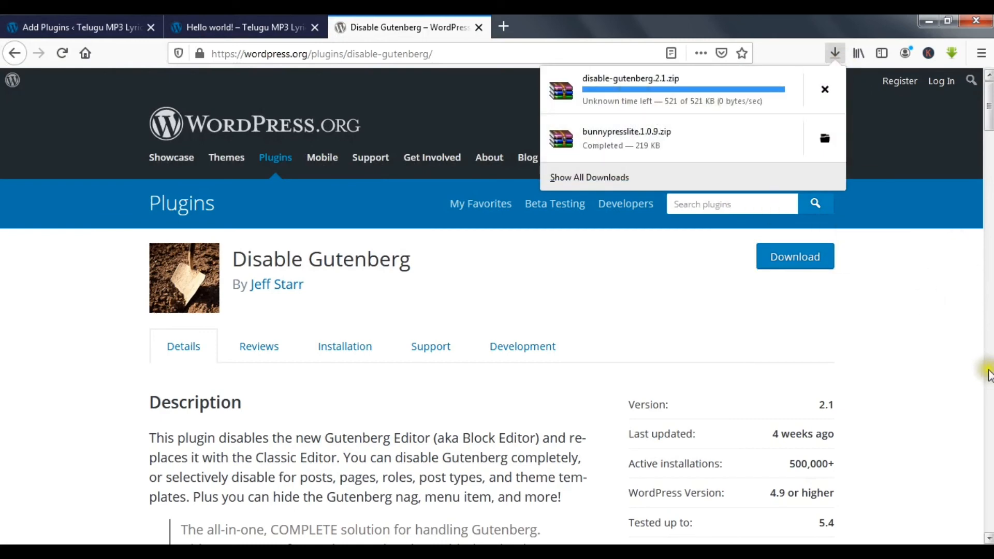
pyautogui.click(947, 342)
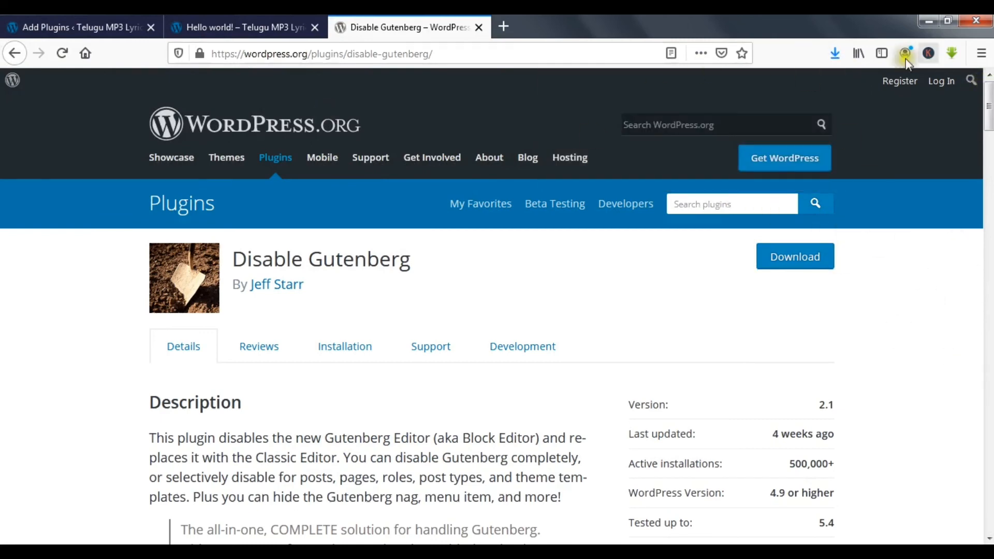
pyautogui.click(843, 61)
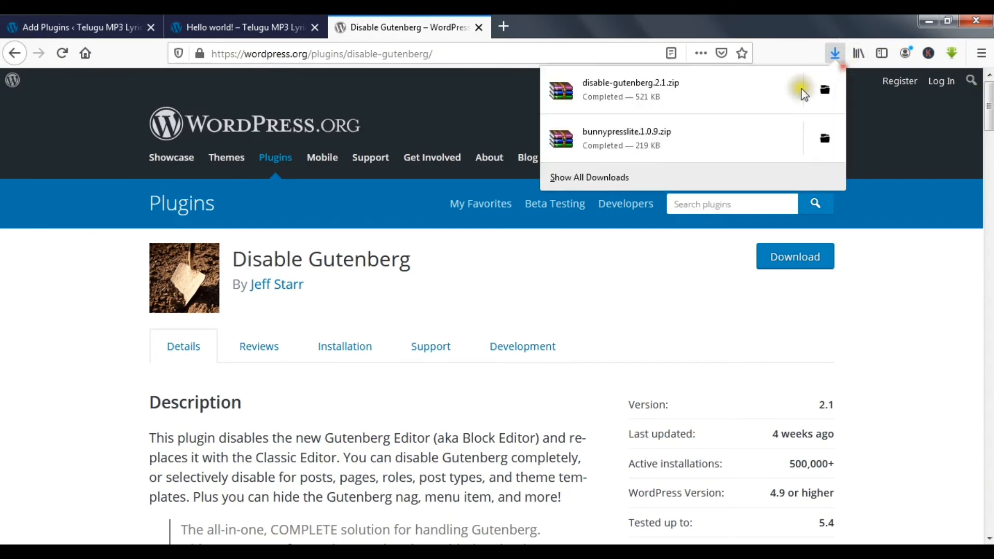
pyautogui.click(961, 349)
# Back in the site's admin, upload disable-gutenberg.2.1.zip from the Desktop as a plugin and install it.
pyautogui.click(83, 26)
pyautogui.click(263, 122)
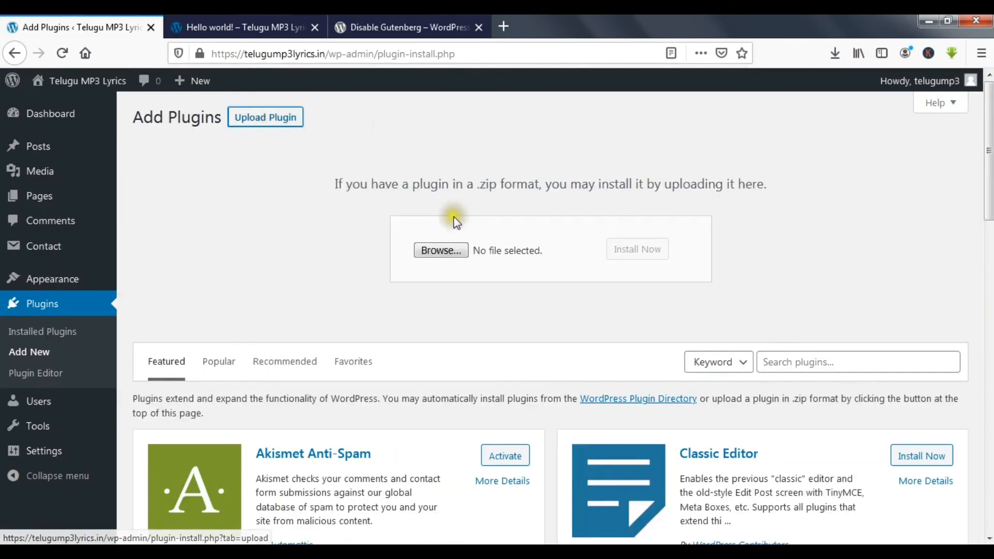
pyautogui.click(462, 252)
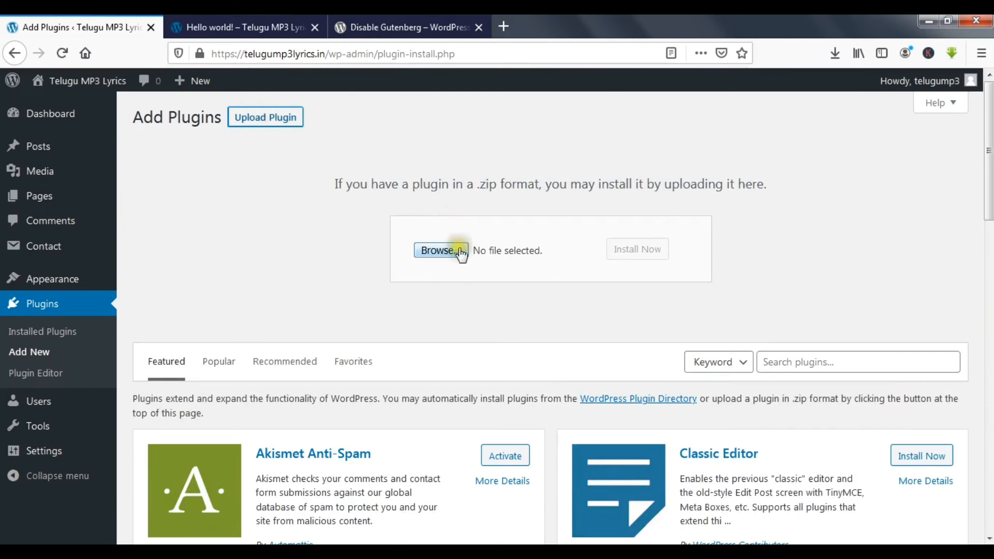
pyautogui.moveTo(731, 237); pyautogui.dragTo(741, 338)
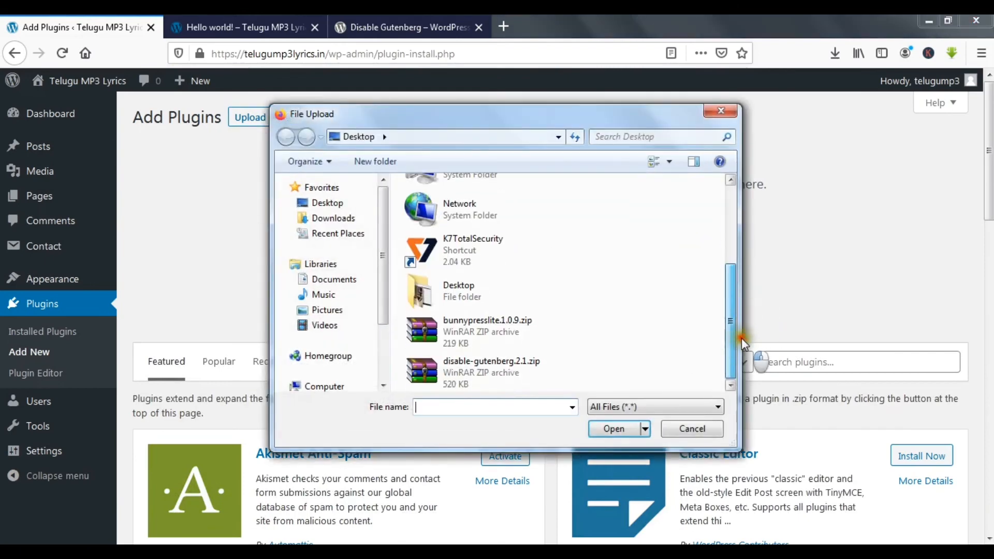
pyautogui.click(497, 382)
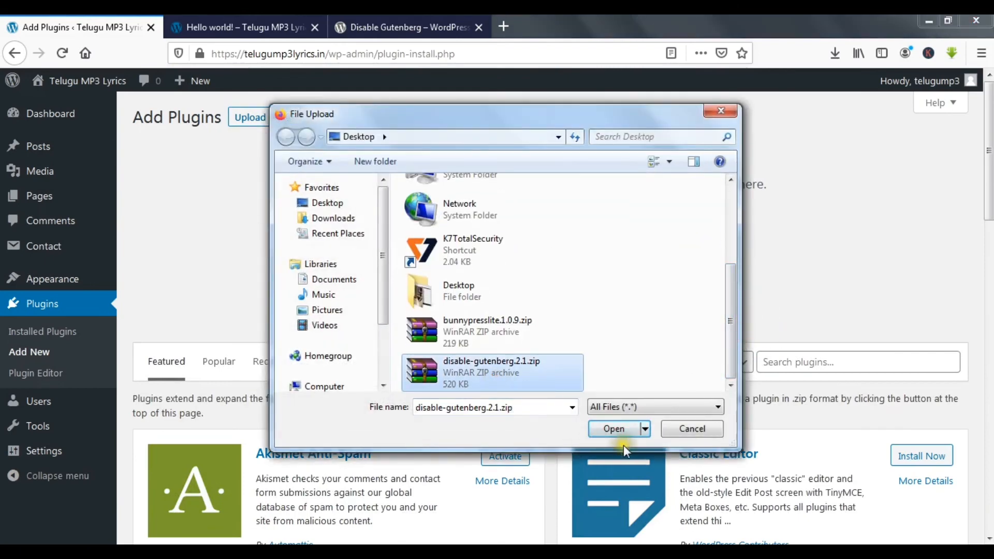
pyautogui.click(614, 434)
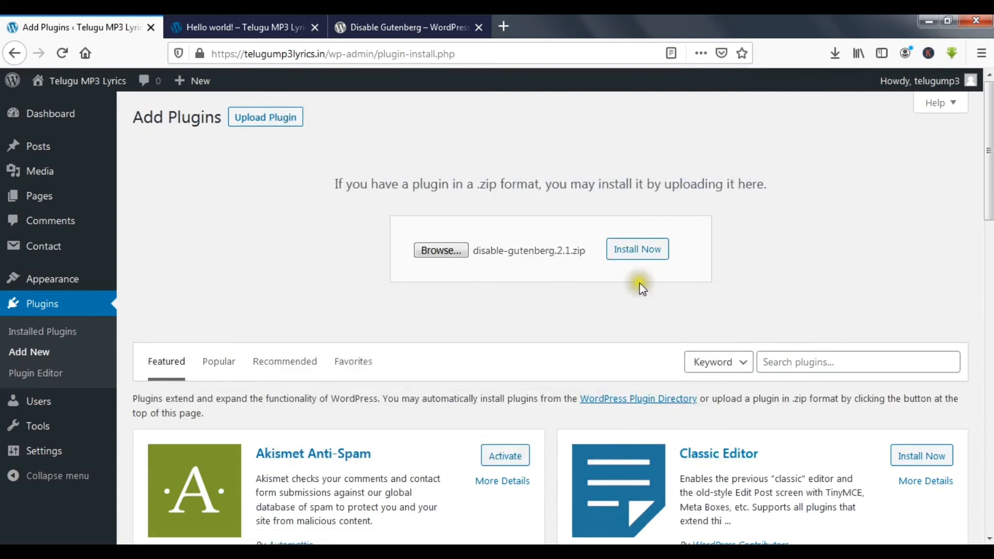
pyautogui.click(632, 249)
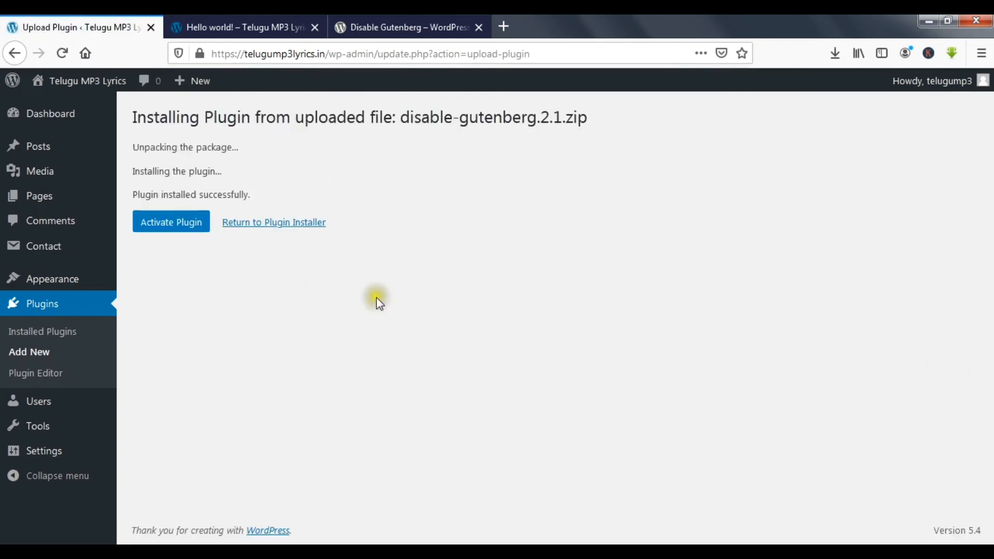
# Leave the installation page for the list of installed plugins and delete the Hello Dolly plugin.
pyautogui.click(273, 223)
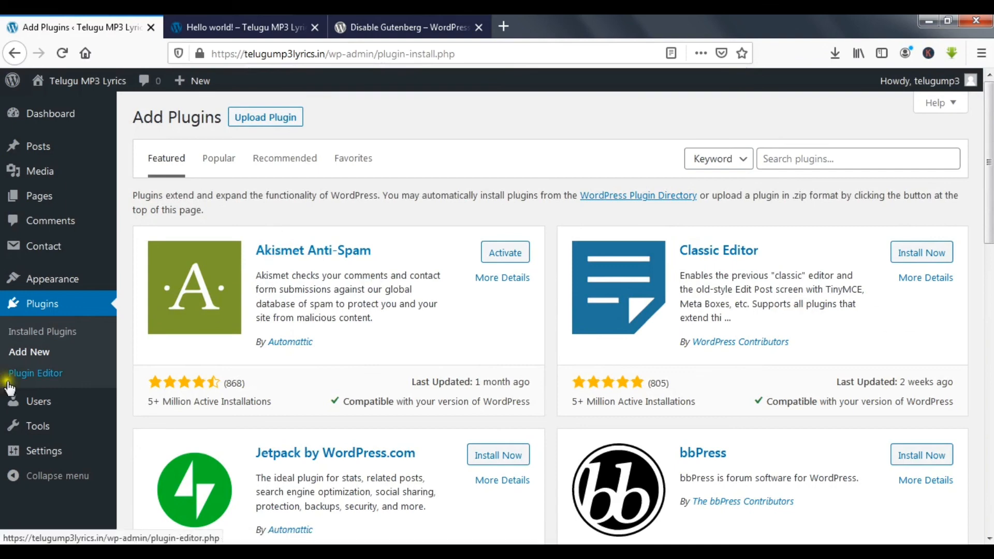
pyautogui.click(56, 336)
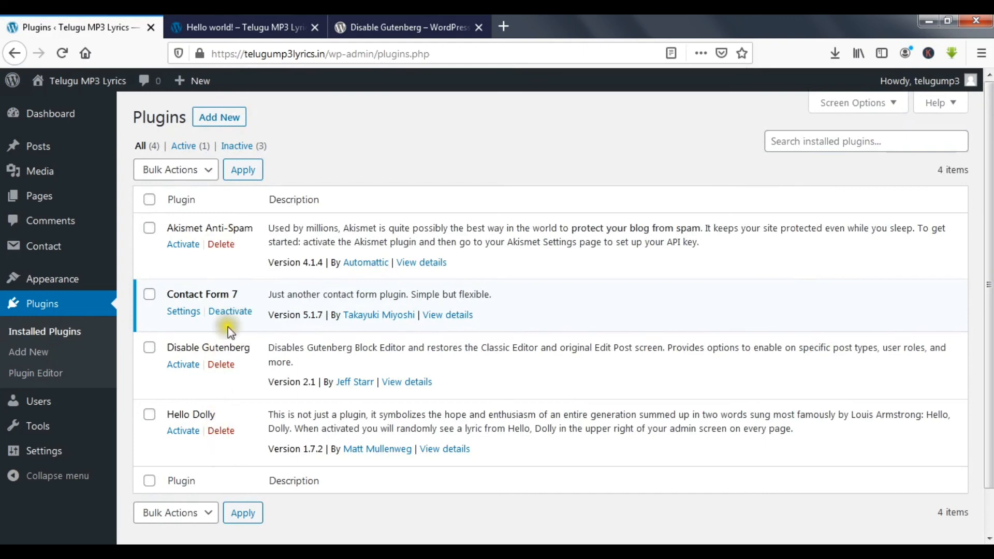
pyautogui.click(221, 431)
pyautogui.click(515, 274)
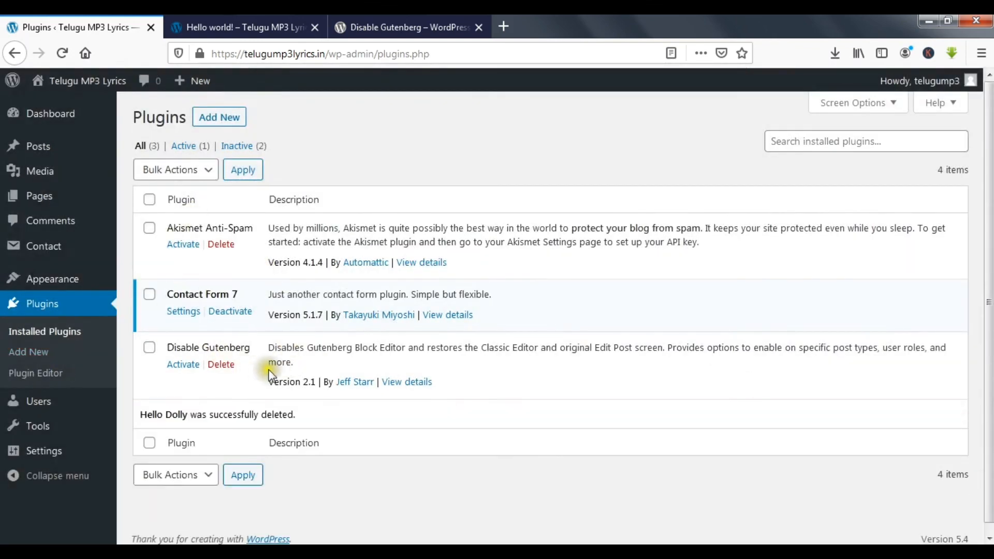
pyautogui.click(382, 421)
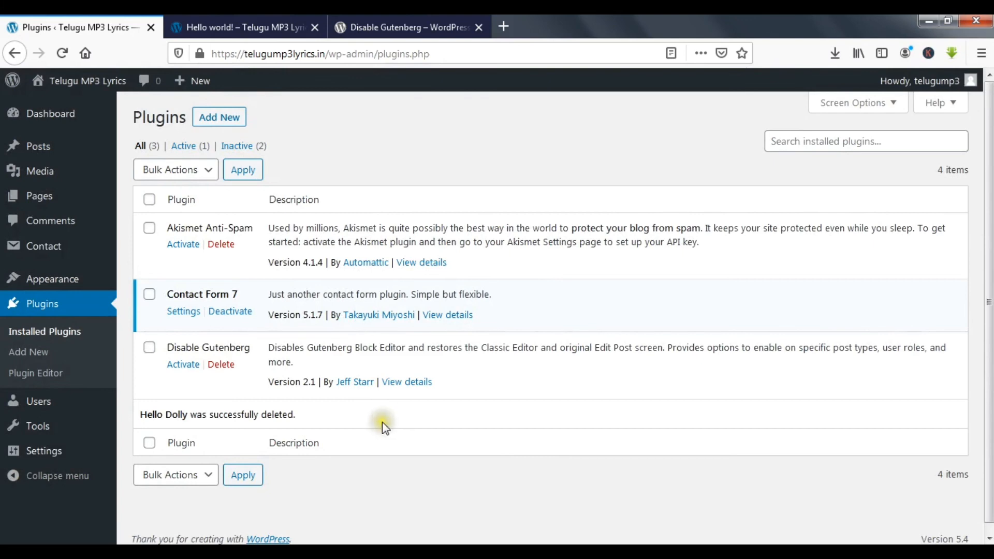